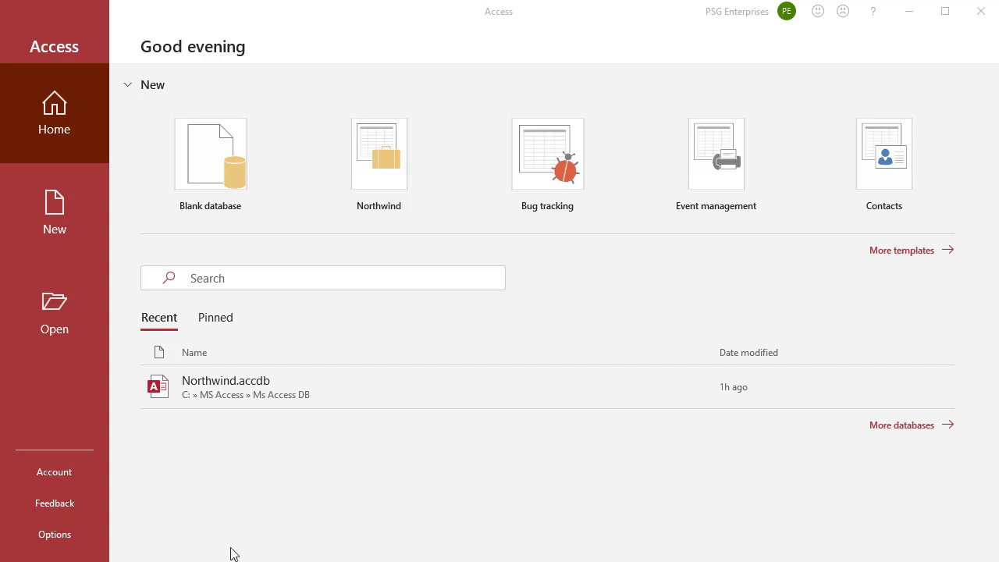
Step: Open the Northwind.accdb database and export its Customers table to the Excel workbook C:\MS Access\Customers.xlsx
click(216, 389)
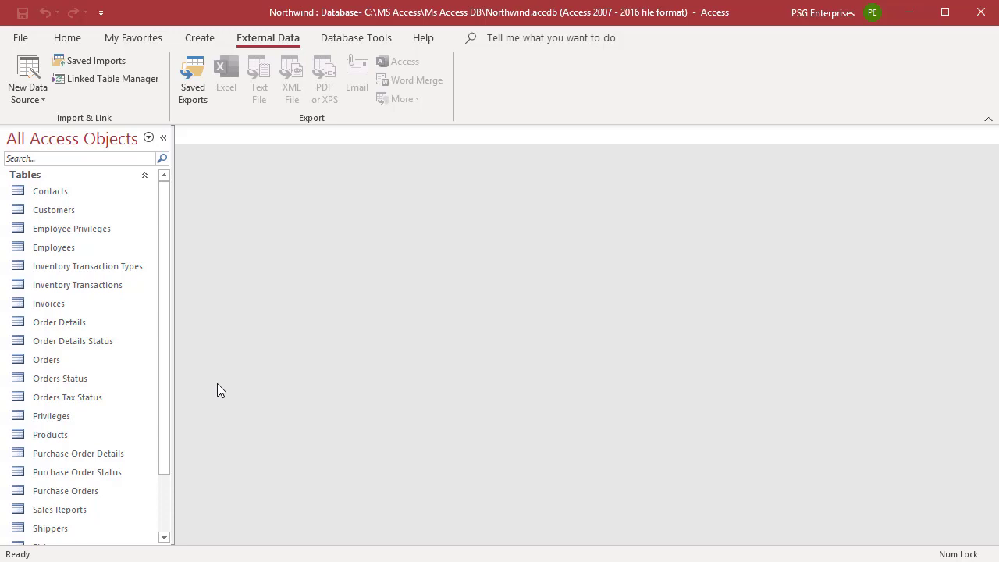
click(76, 212)
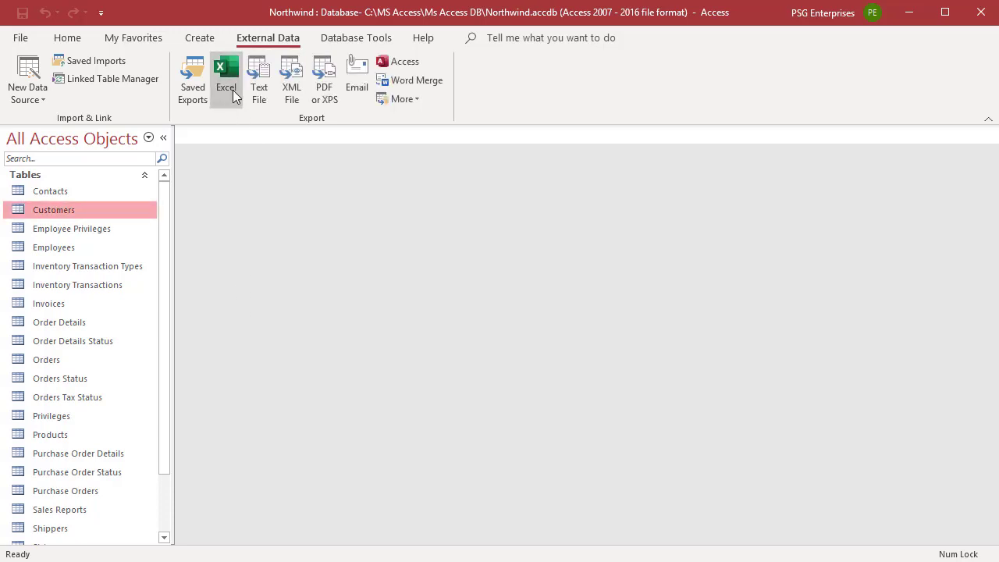
click(231, 81)
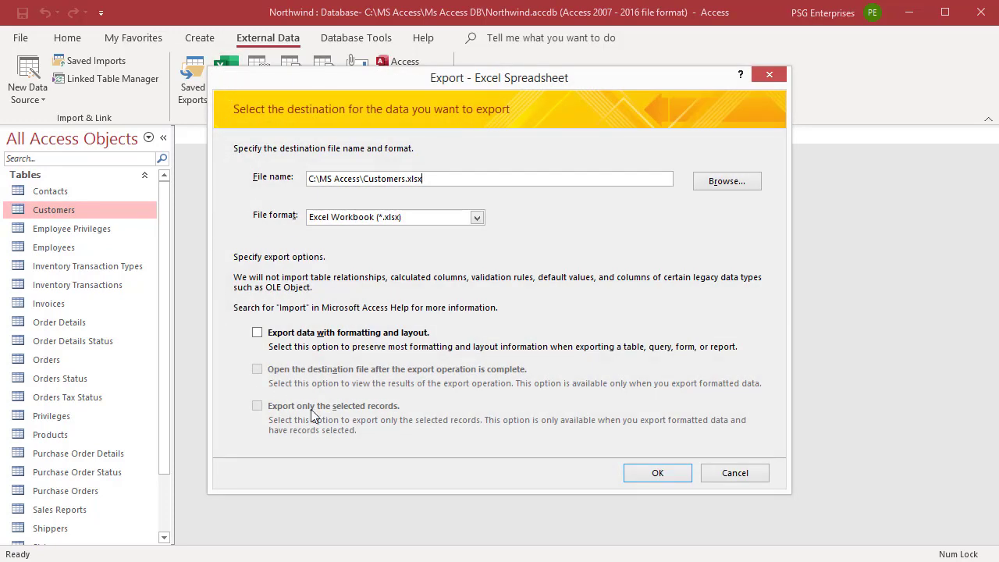
click(645, 476)
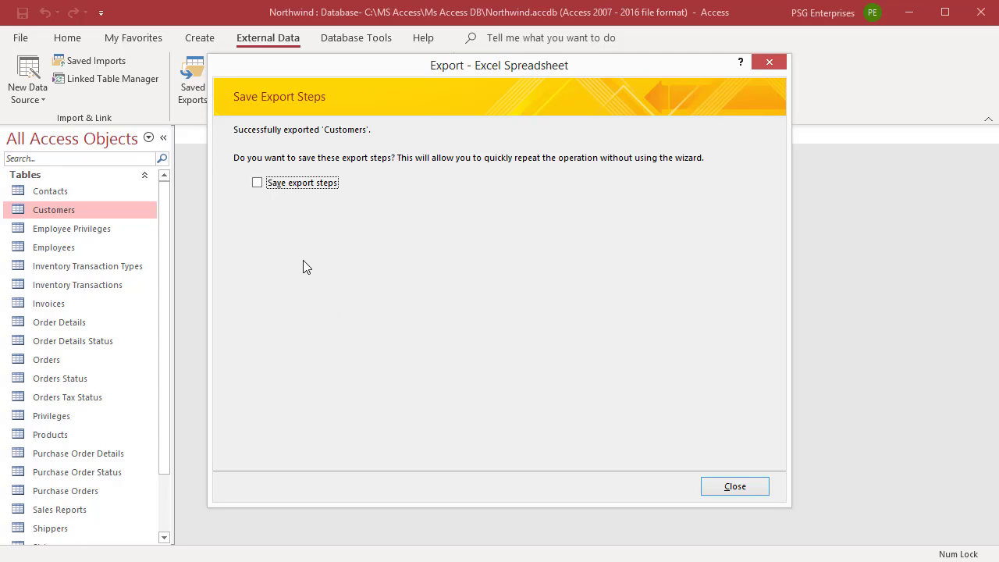
Step: Choose to save the export steps as "Customers Table to Excel" with the description "Export Customers table to Excel"
click(260, 189)
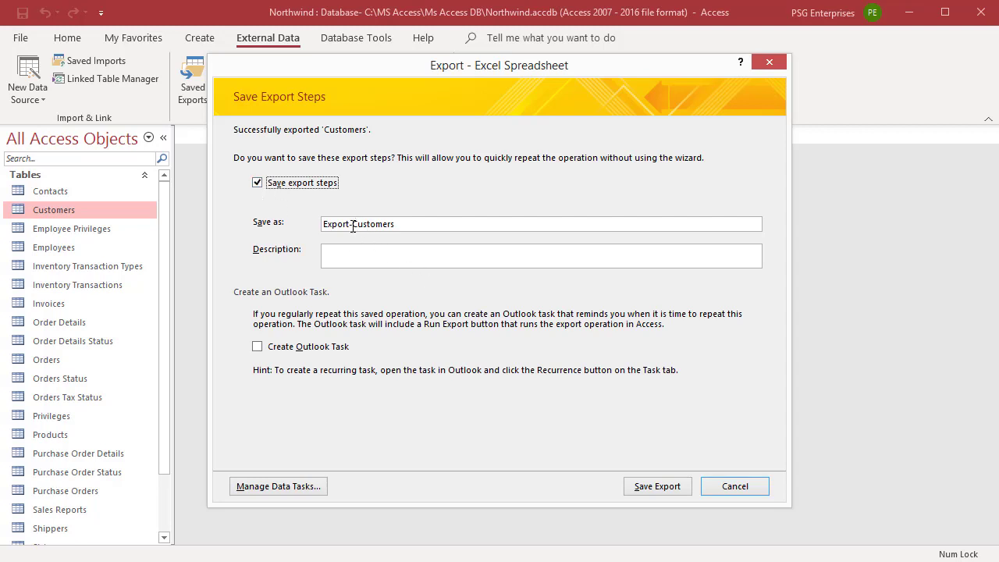
drag(353, 223, 309, 226)
key(BackSpace)
click(464, 231)
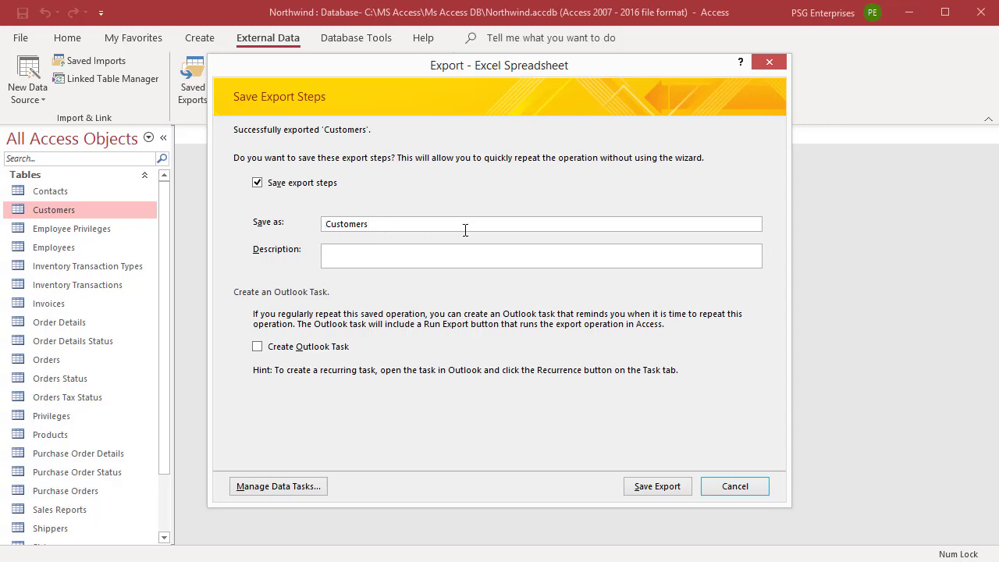
text(Table to Excel)
click(379, 250)
text(Export Customers table to Excel)
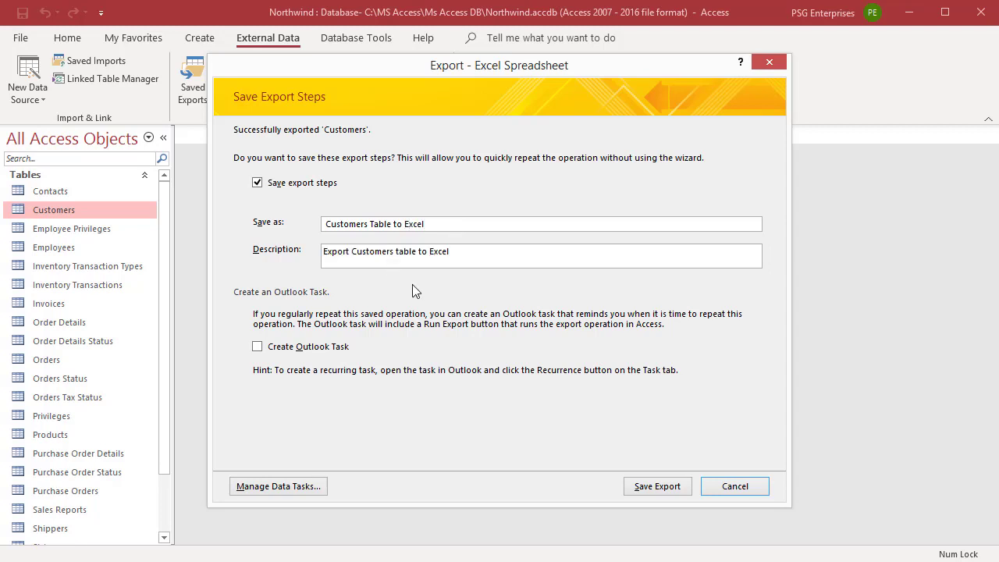
Step: Save the export with the option to create an Outlook task, and leave the task form
click(258, 347)
click(648, 489)
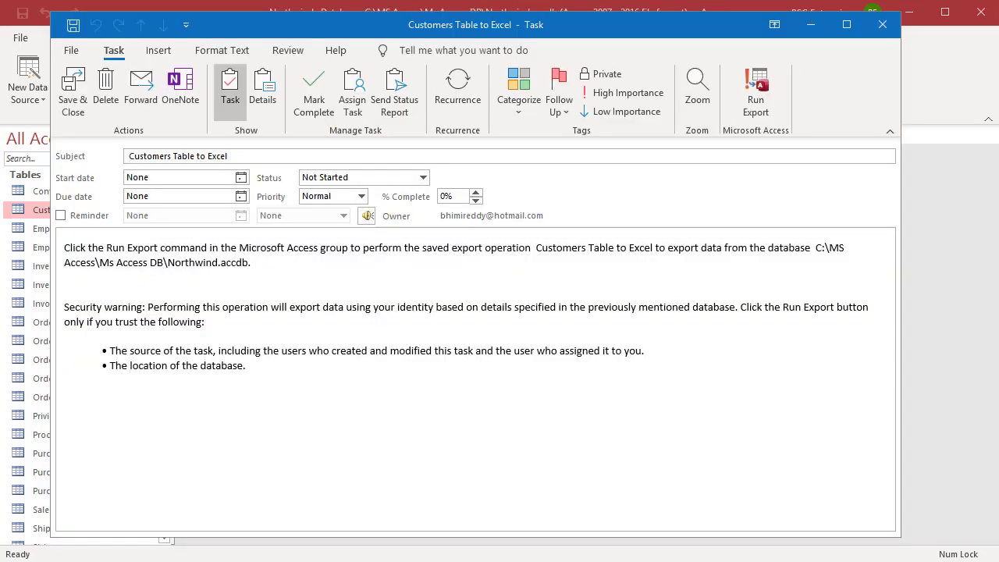
key(Escape)
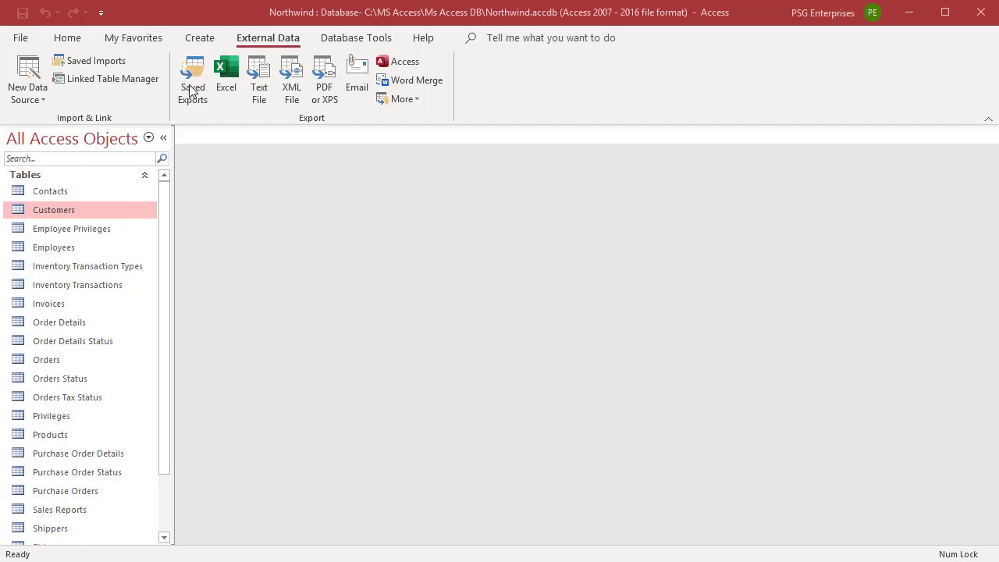
Step: Create an Outlook task from the saved export Customers Table to Excel, with the subject "Export Customers Table to Excel"
click(94, 61)
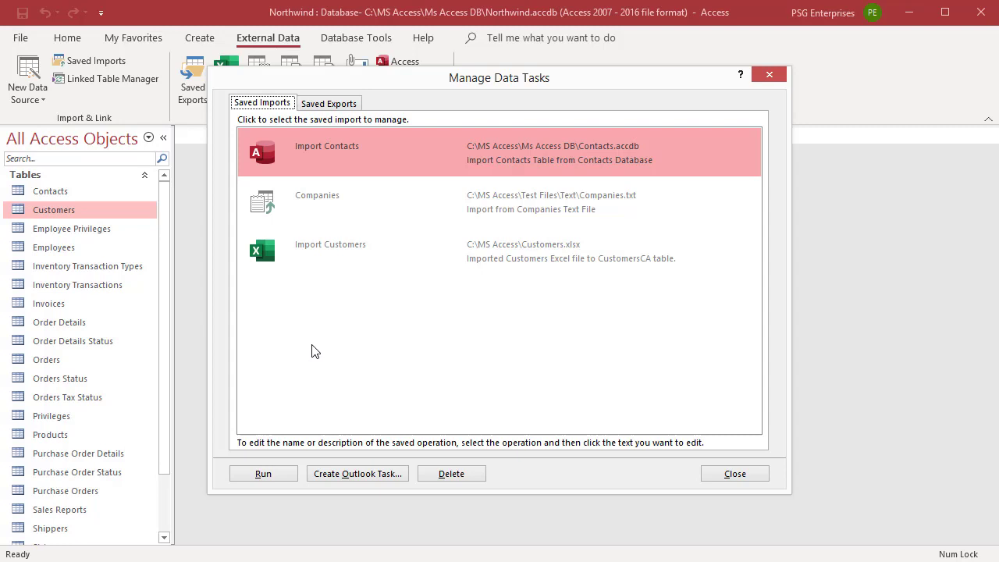
click(320, 103)
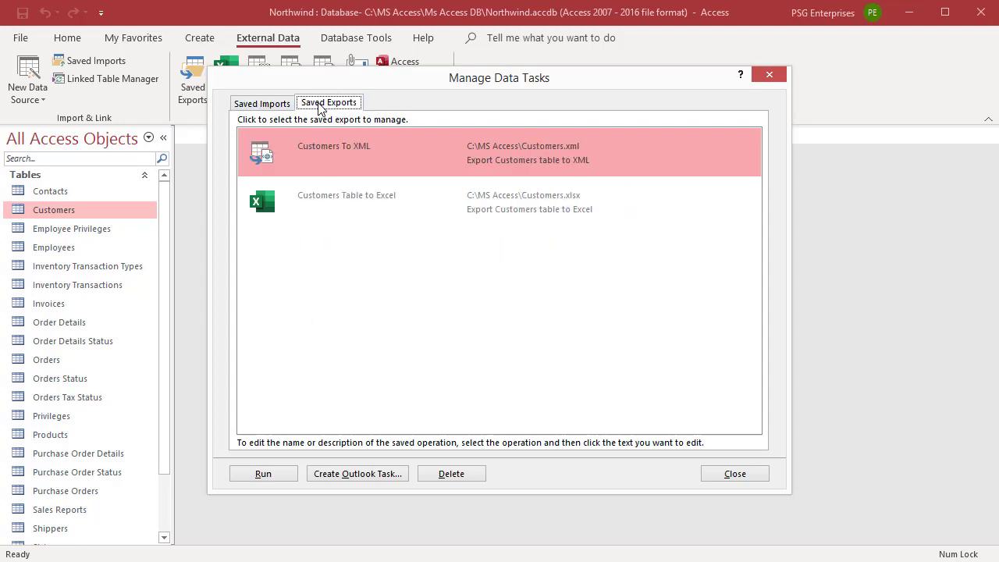
click(343, 476)
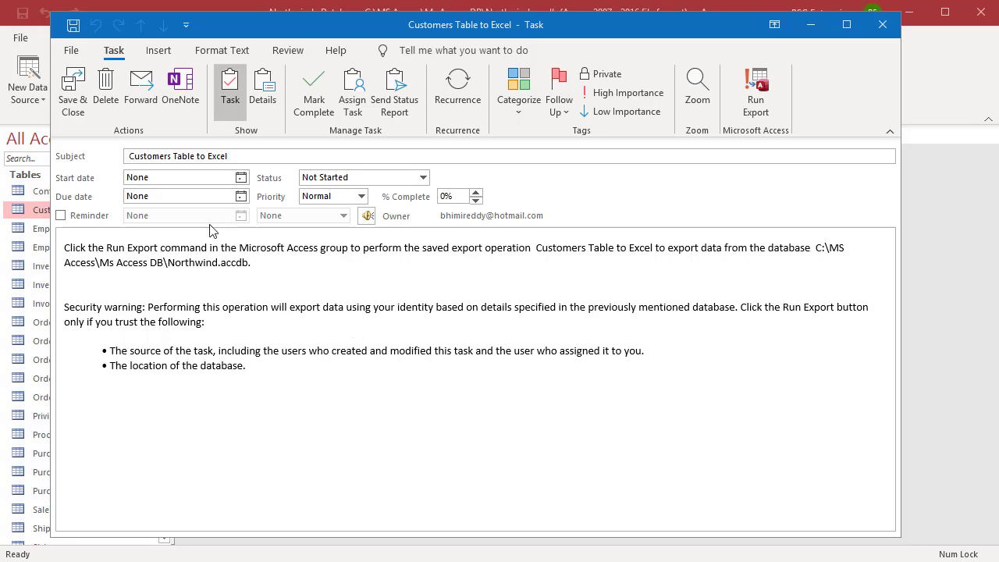
text(Export)
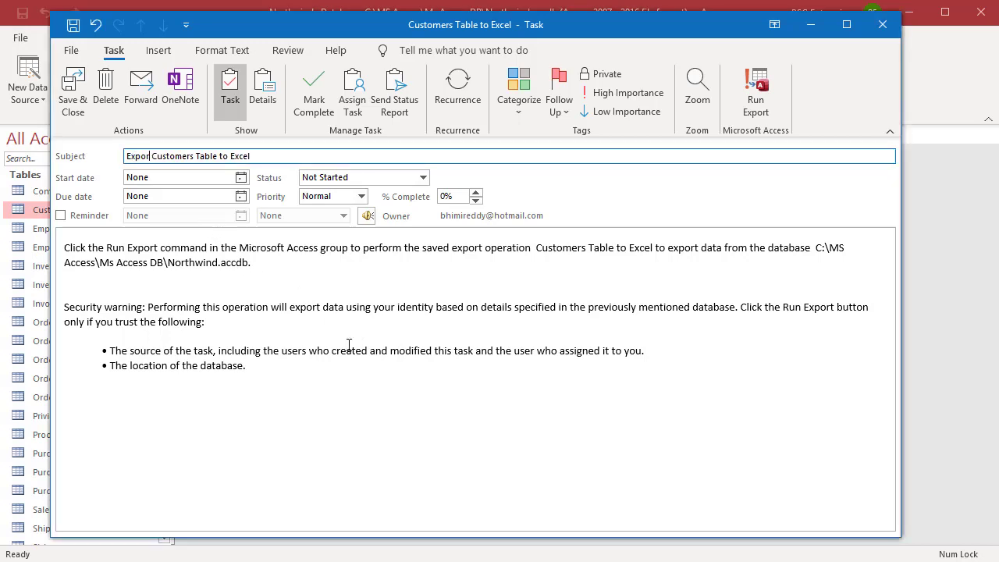
Step: Set the task's start date to 8/30/2020 and its due date to 9/5/2020
click(241, 177)
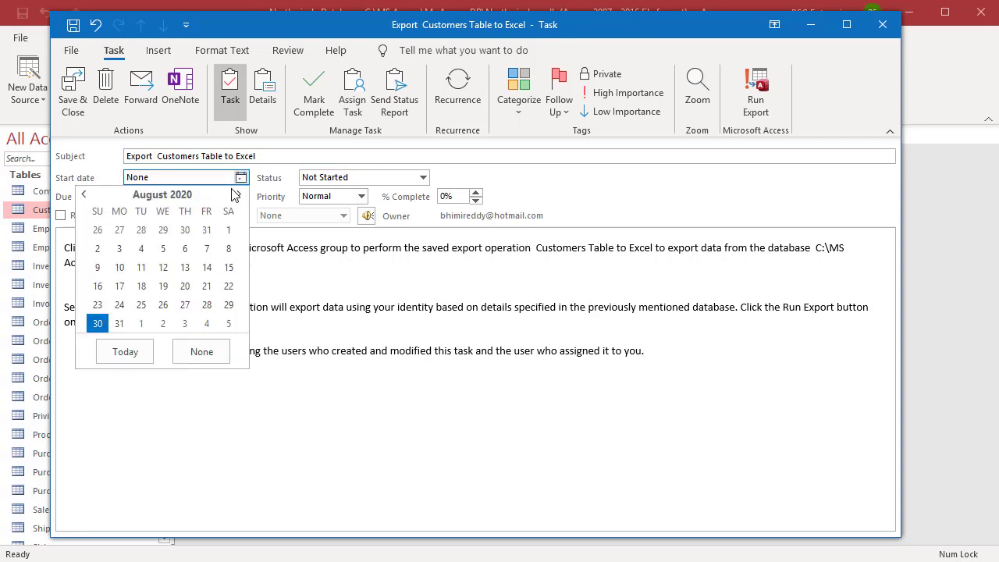
click(97, 323)
click(241, 210)
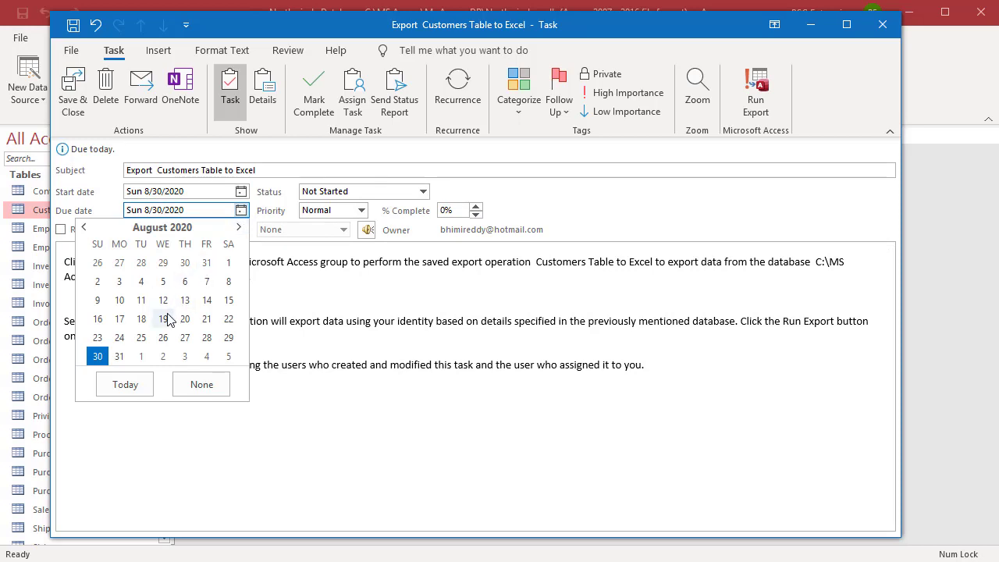
click(227, 356)
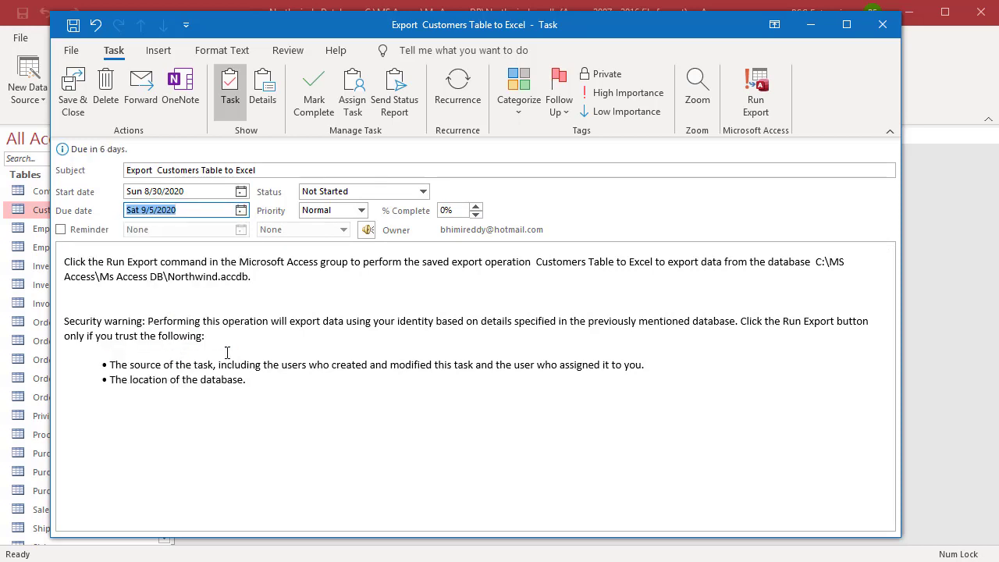
Step: Turn on the task's reminder and set its date to 8/30/2020
click(69, 231)
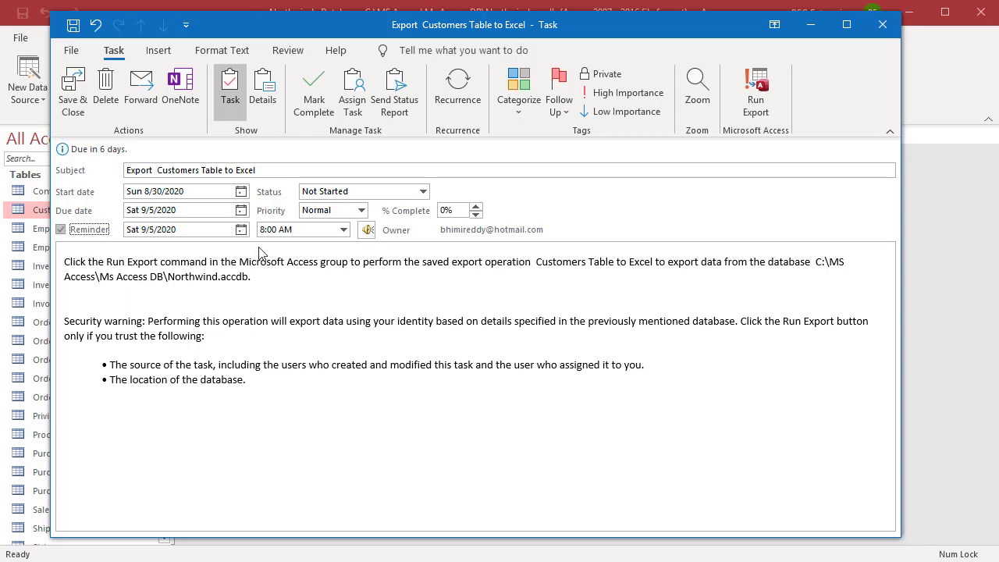
click(241, 229)
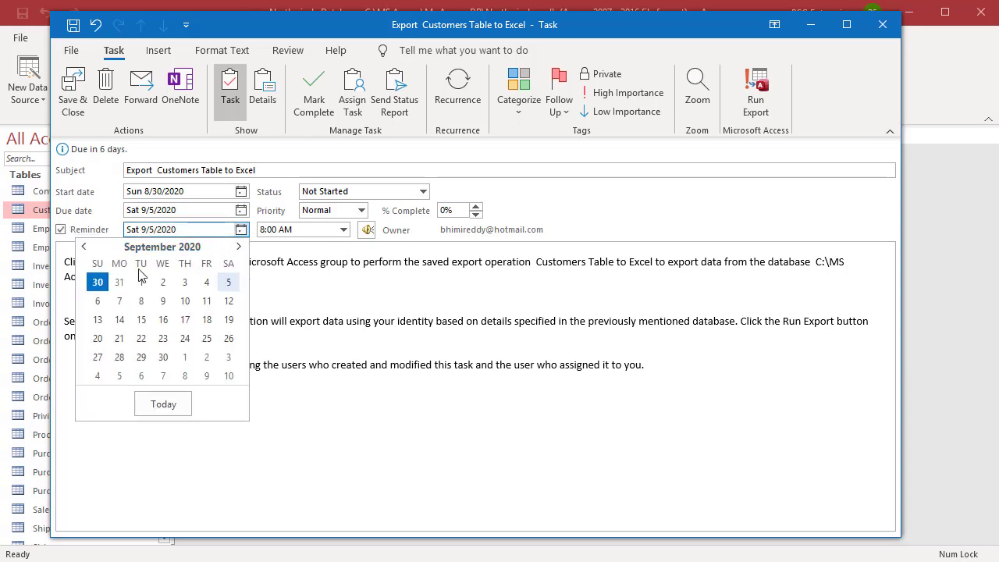
click(97, 283)
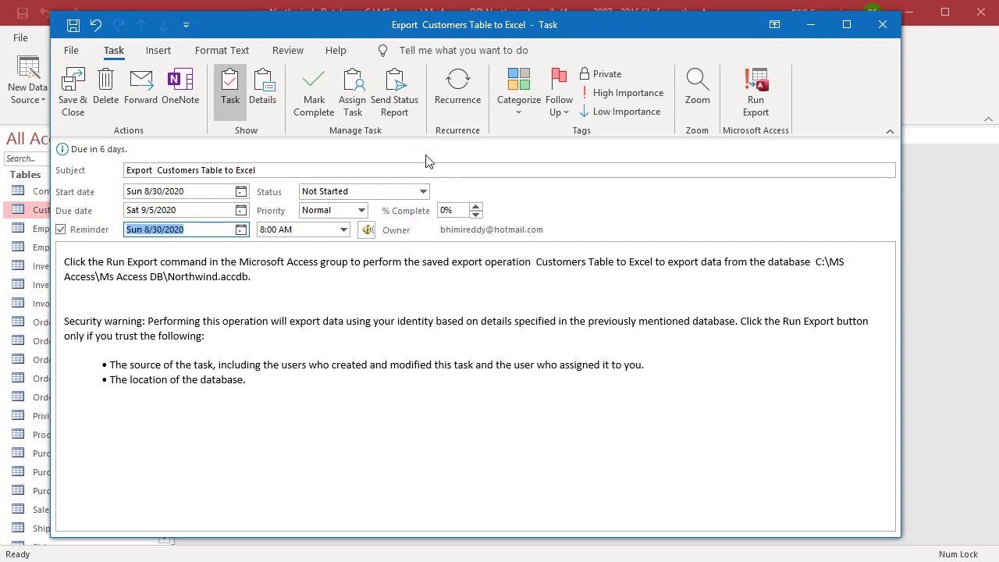
Step: Make the task recur daily, every 1 day, and save and close it
click(460, 98)
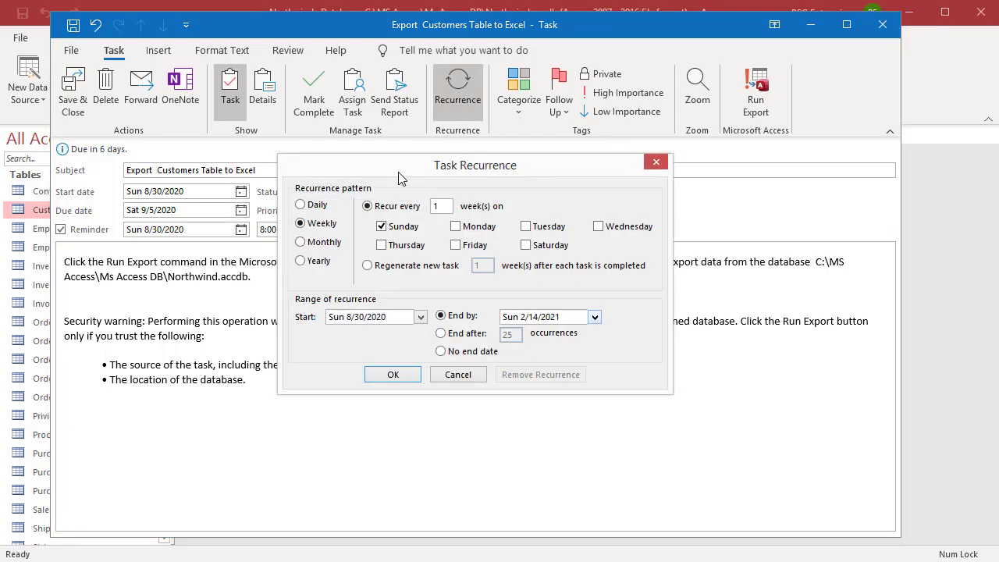
click(298, 206)
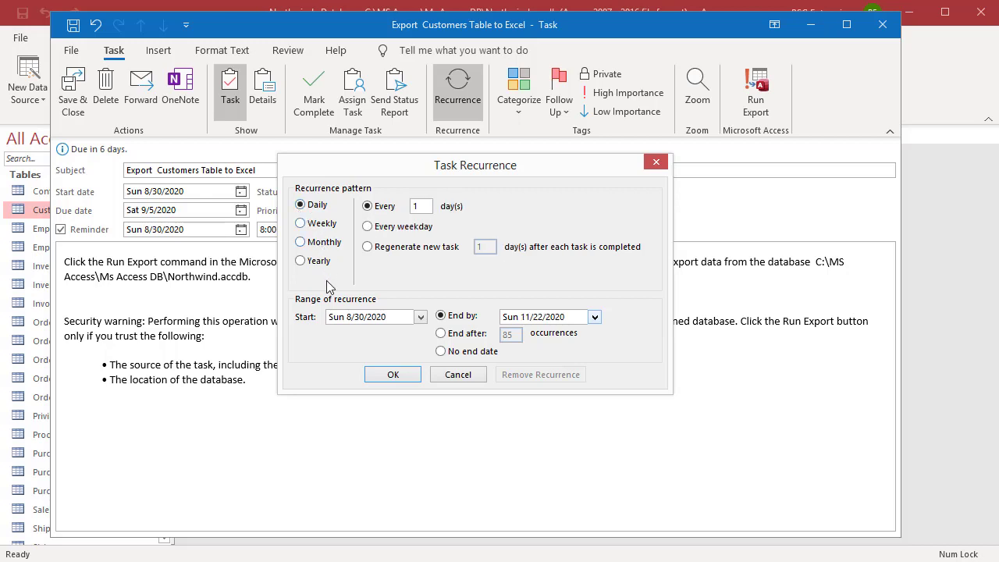
click(394, 374)
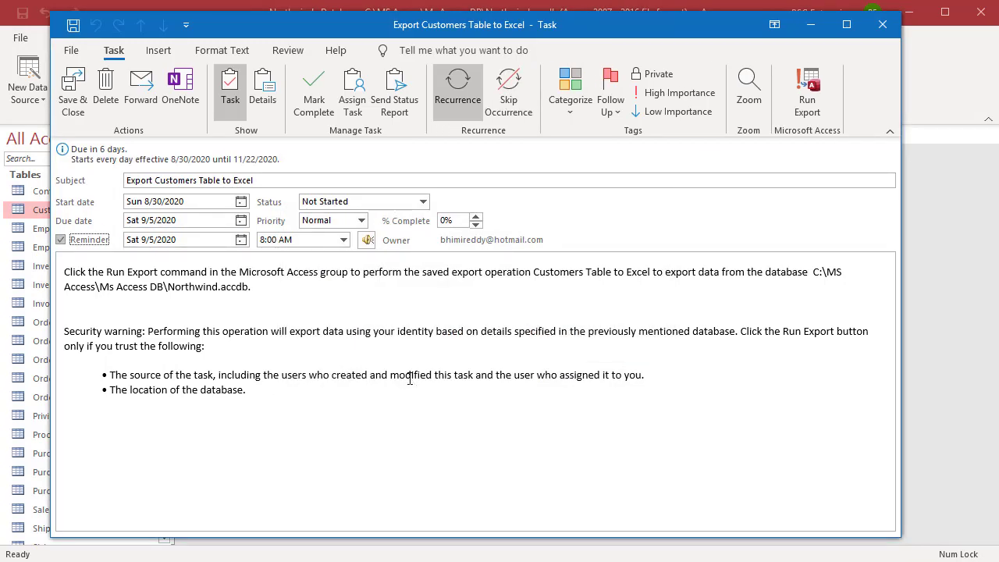
click(68, 110)
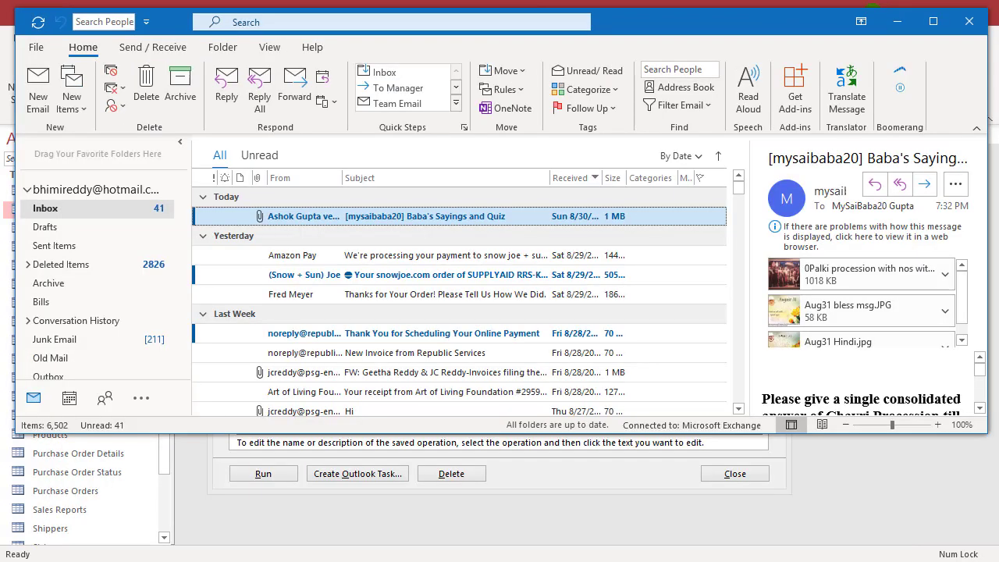
Step: Go to the Outlook task list and open the Export Customers Table to Excel task from its reminder
click(140, 398)
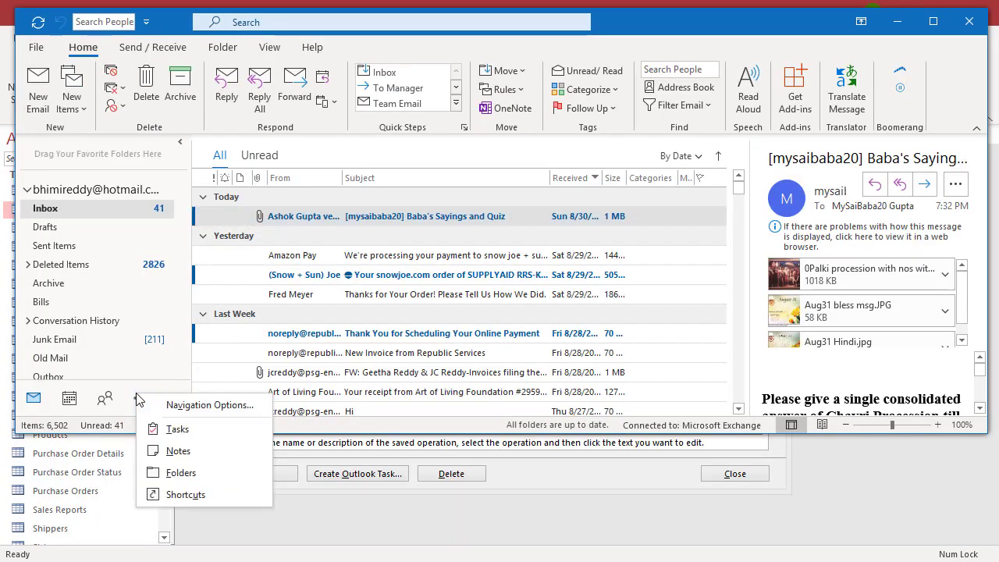
click(171, 431)
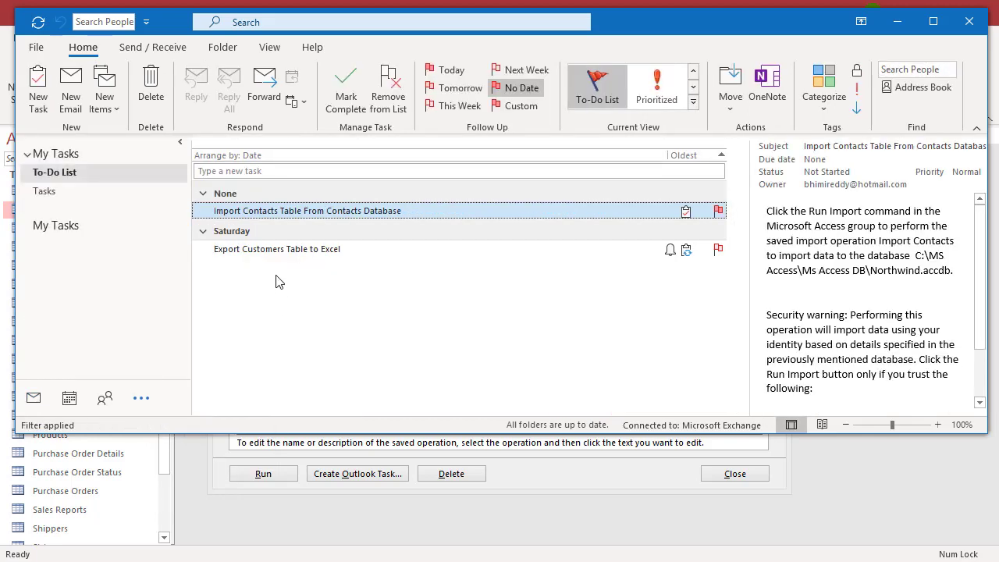
click(344, 250)
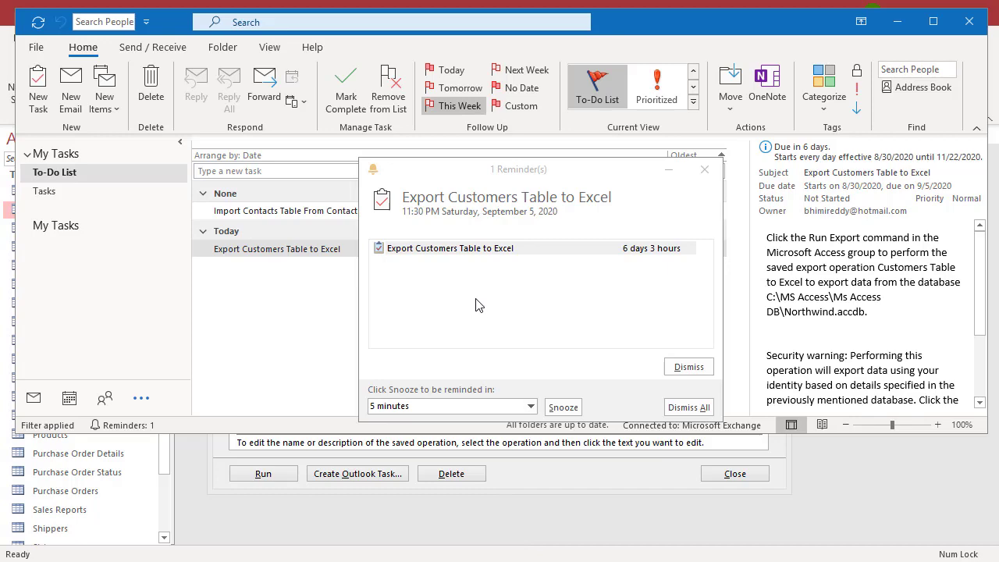
click(451, 253)
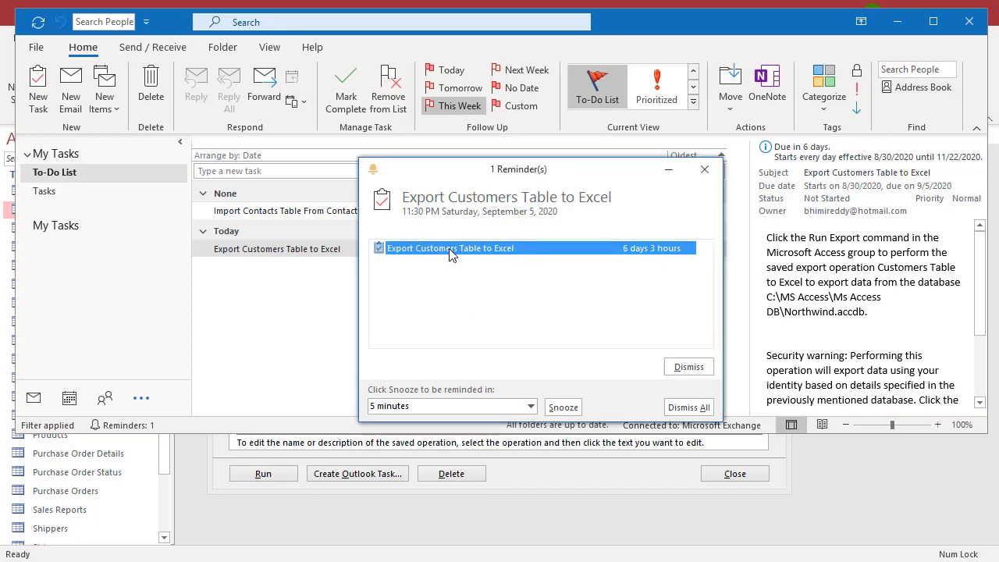
double_click(451, 253)
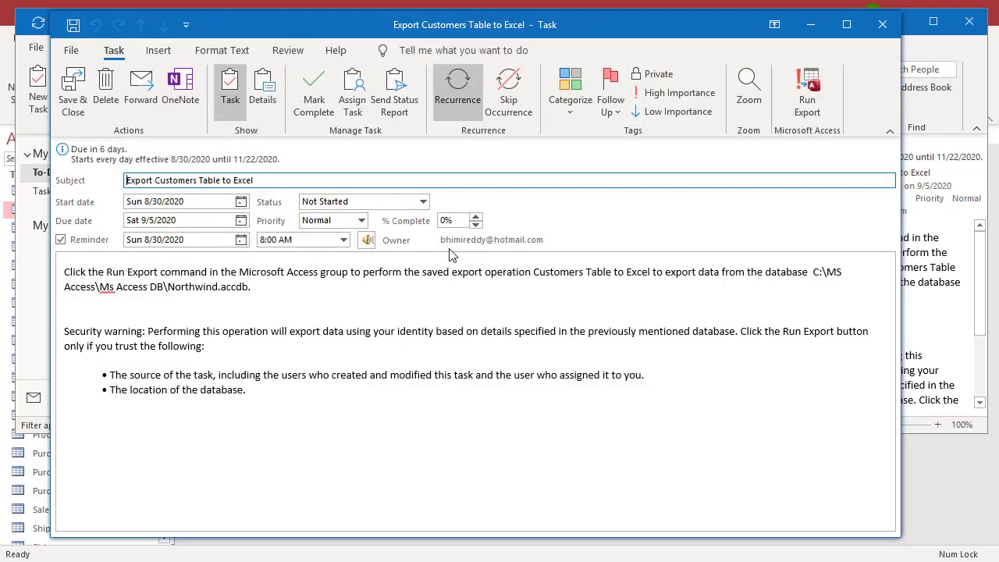
Step: Run the saved Access export from the Export Customers Table to Excel task and confirm the operation
click(807, 110)
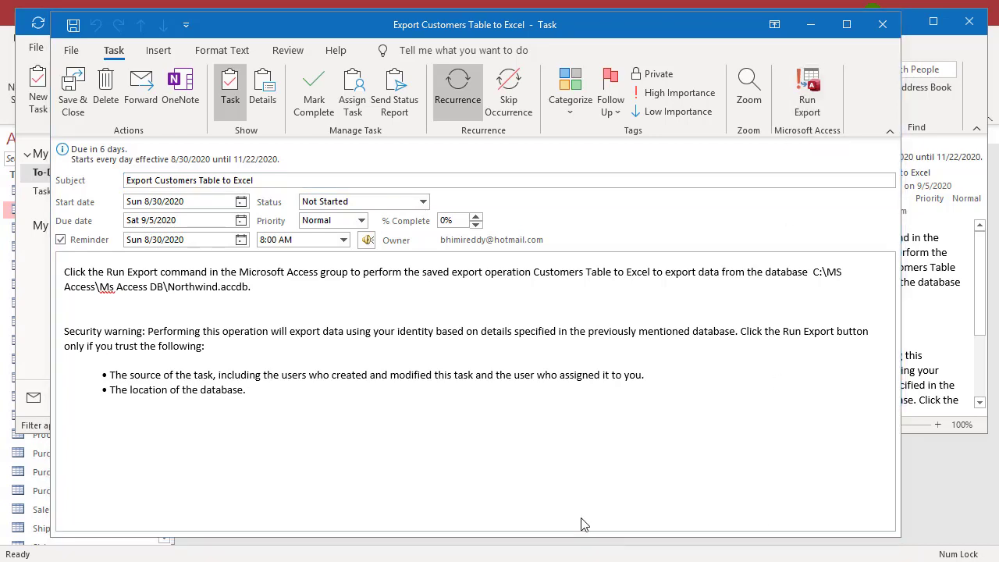
click(807, 100)
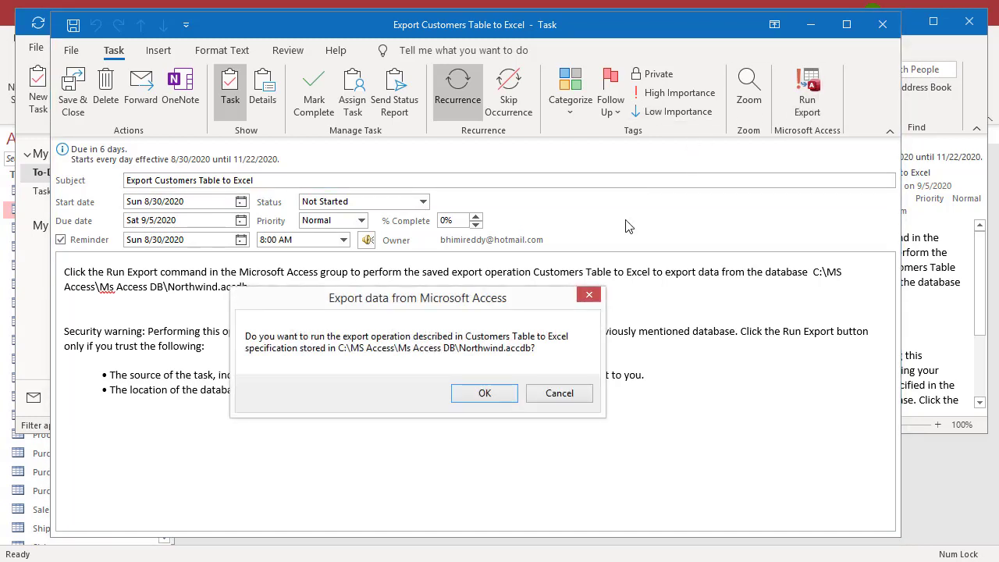
click(484, 394)
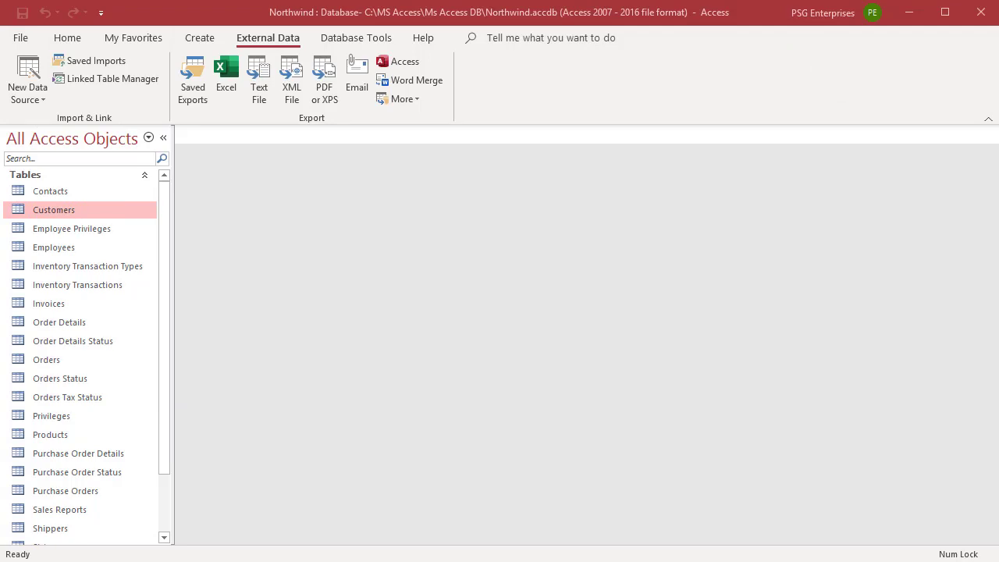
Step: Switch to the Outlook task list and open the Import Contacts Table From Contacts Database task
click(94, 552)
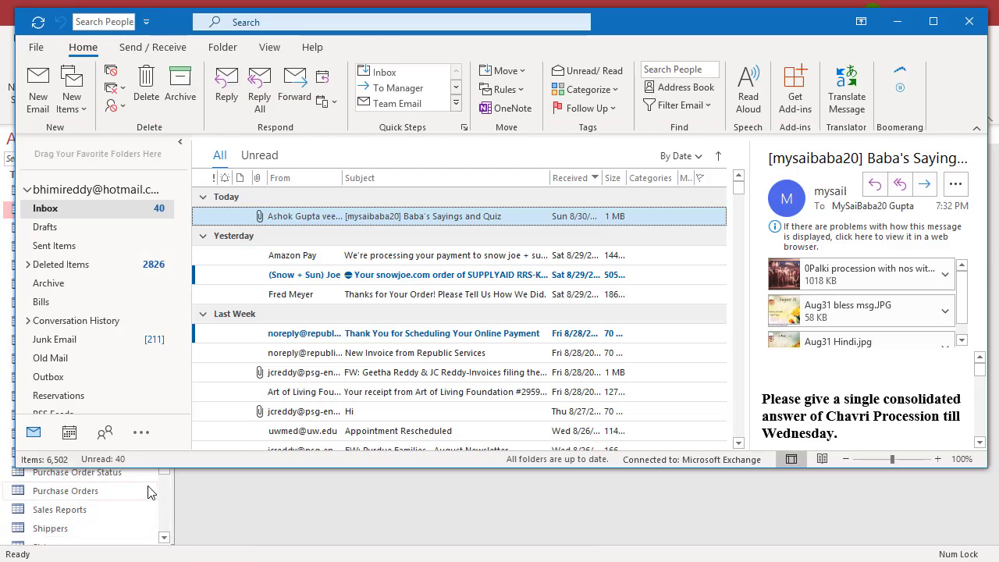
click(140, 434)
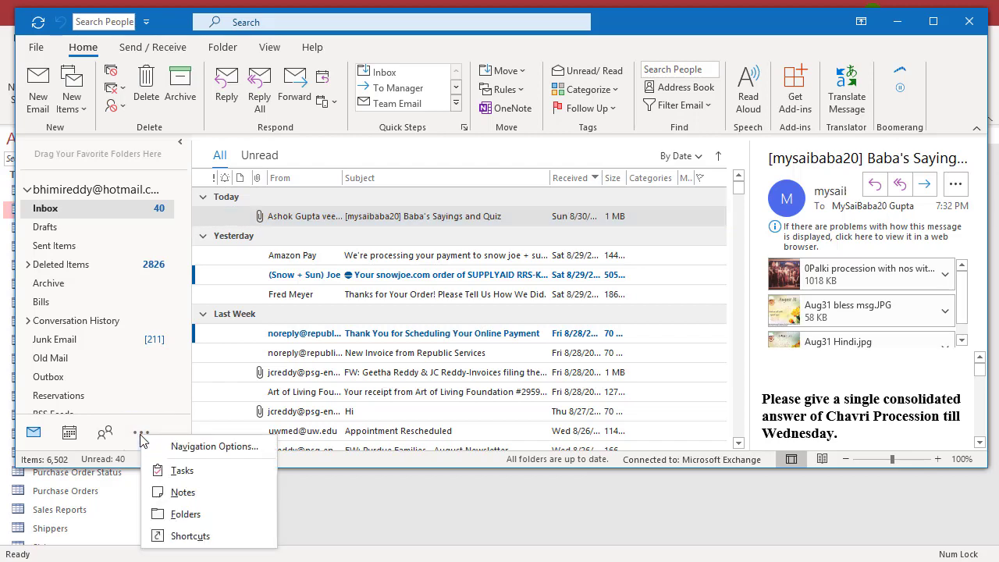
click(182, 470)
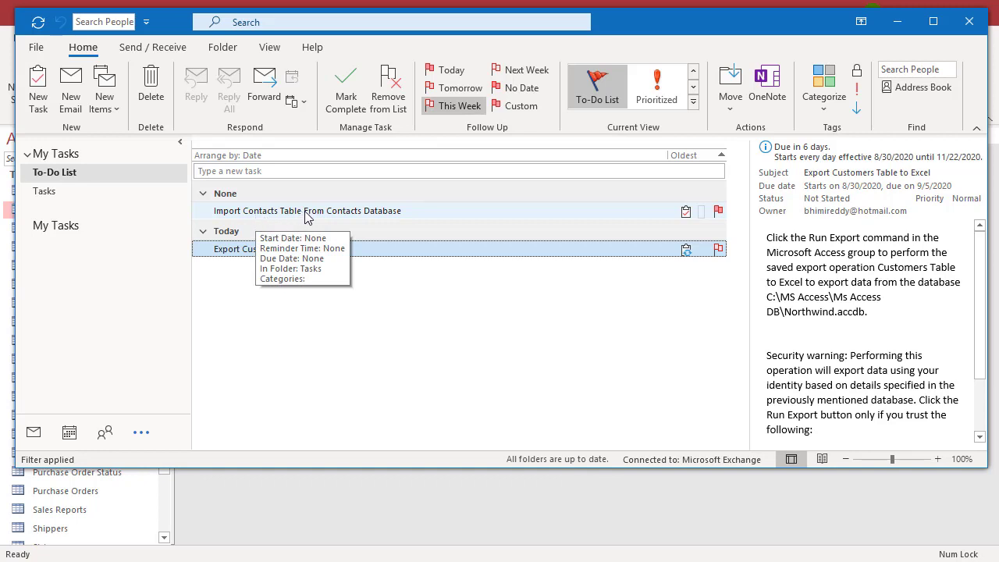
click(306, 218)
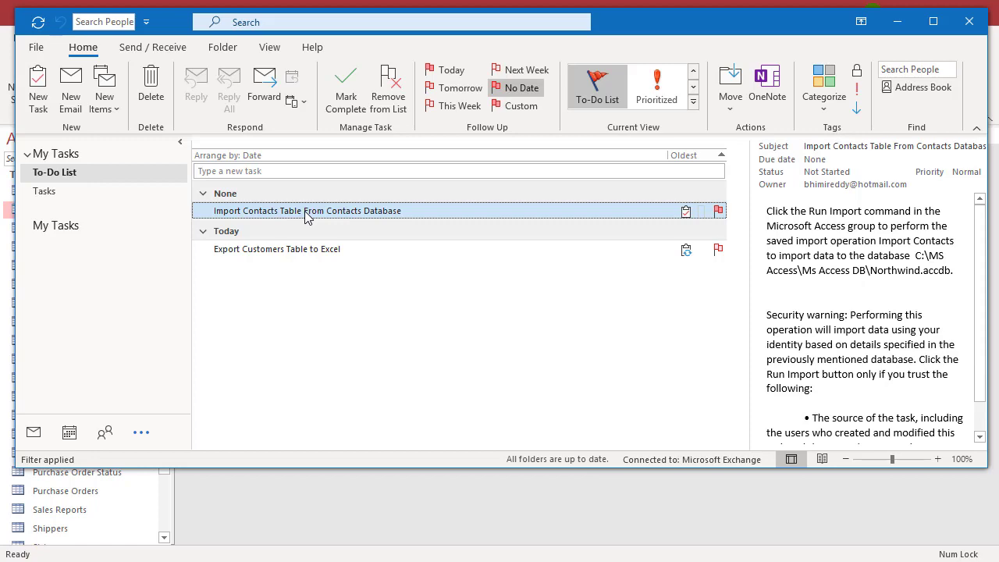
double_click(305, 216)
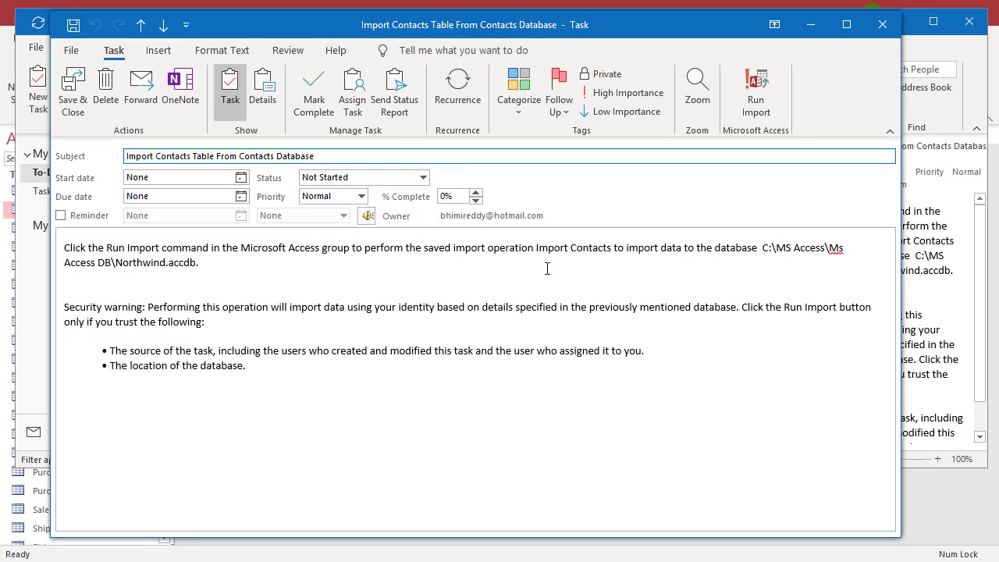
Step: Run the saved Import Contacts operation from the task, confirm it, and return to Access with the task closed
click(756, 113)
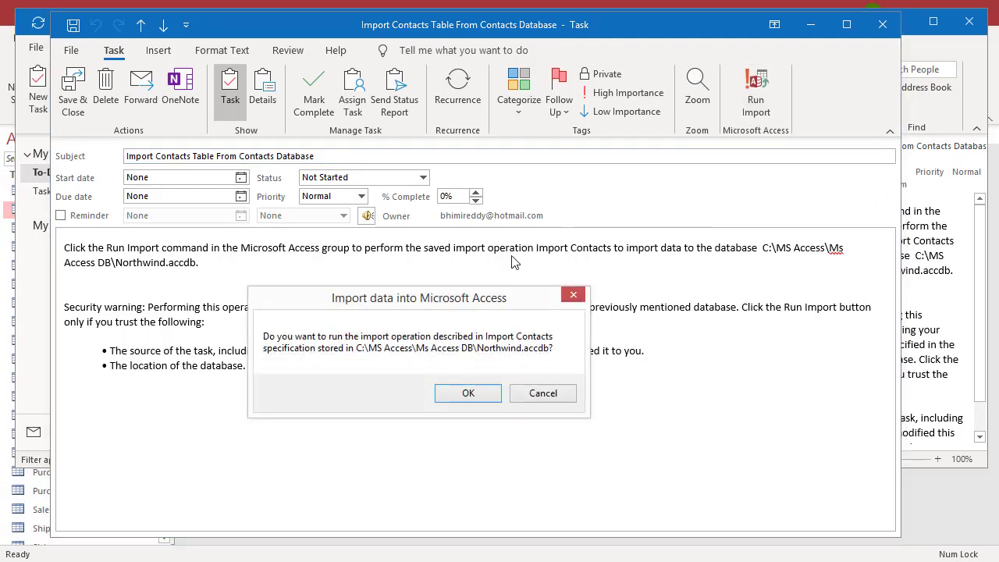
click(465, 395)
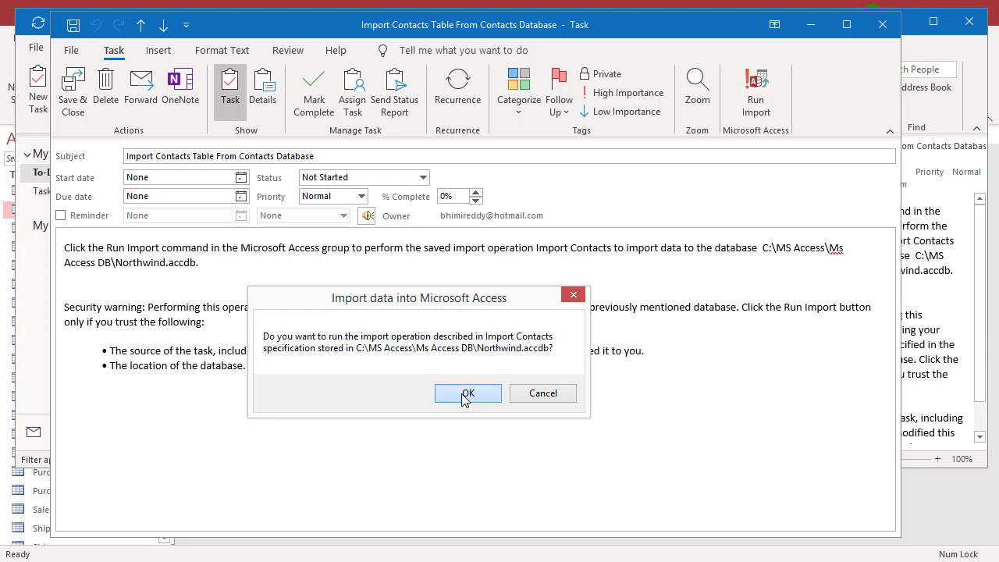
click(466, 395)
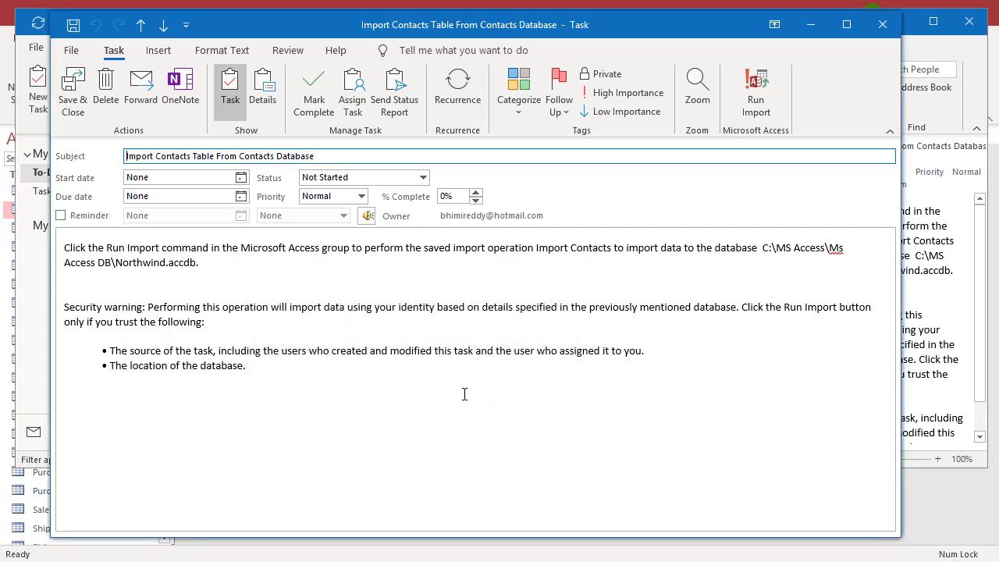
click(880, 31)
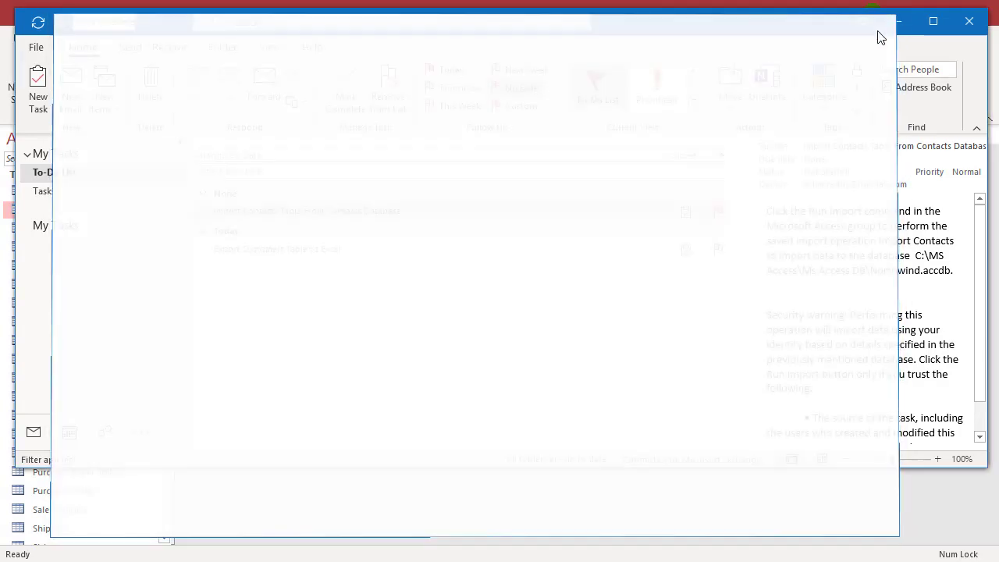
click(893, 25)
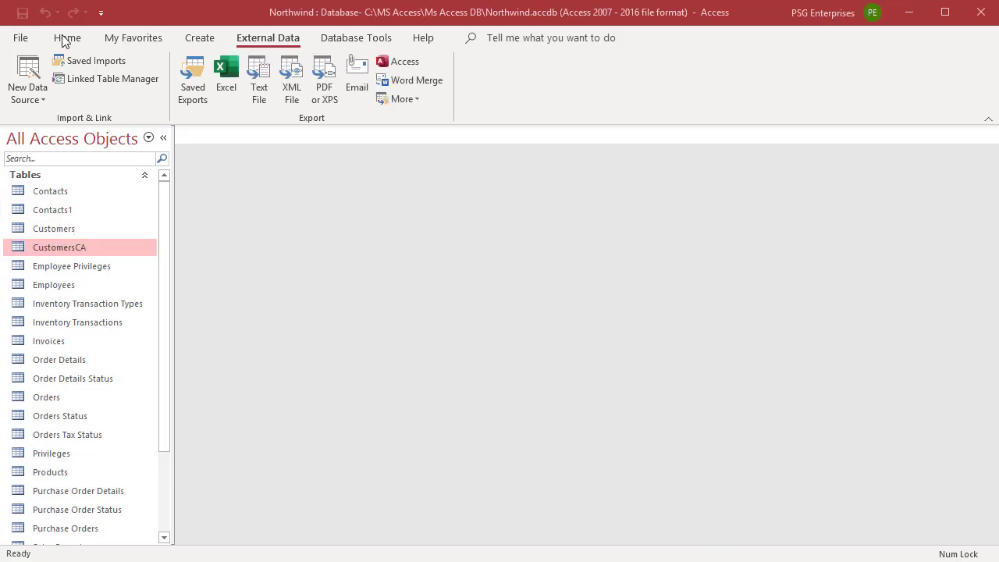
Step: Review the list of saved imports and the records in the CustomersCA table, closing each after viewing
click(94, 62)
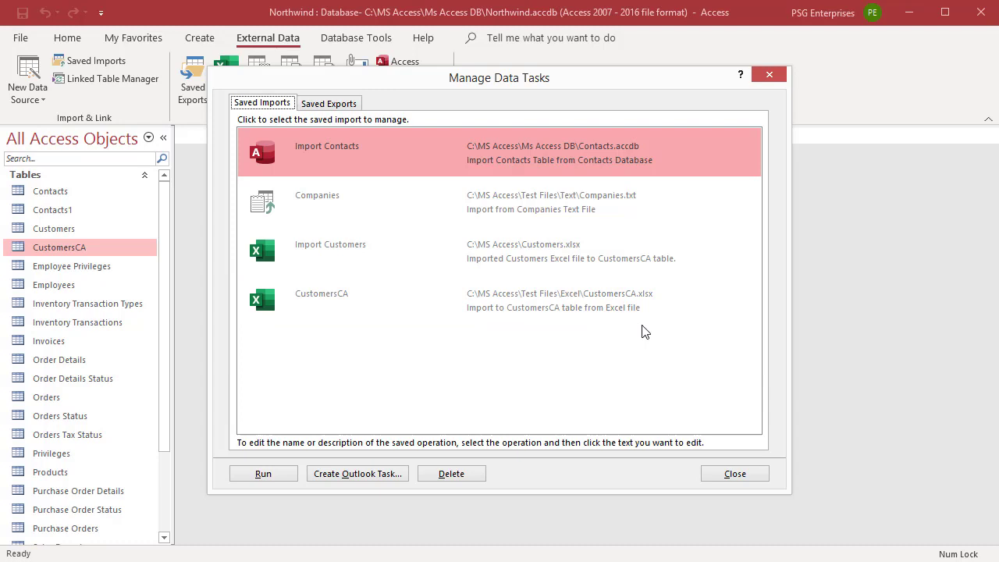
click(722, 474)
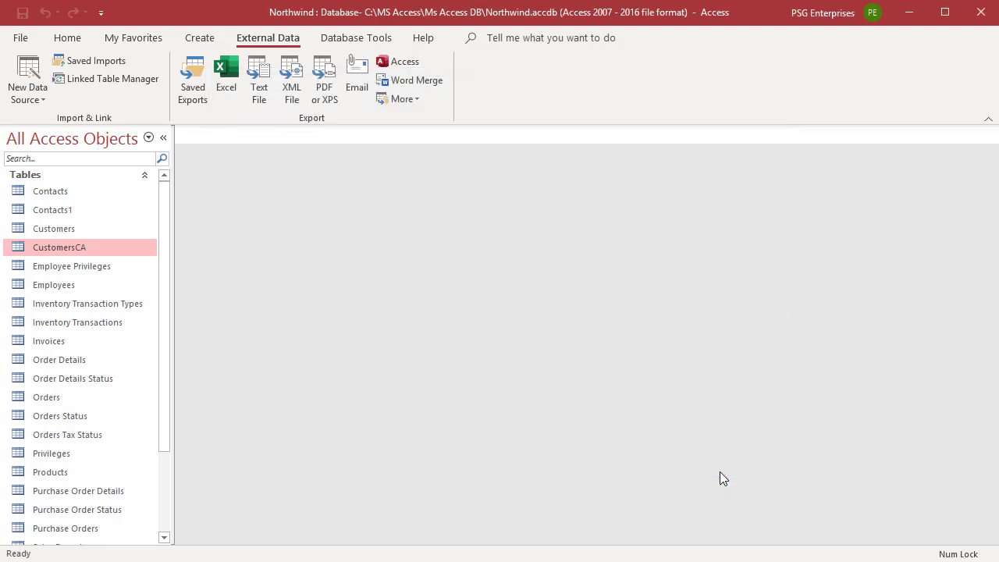
double_click(76, 247)
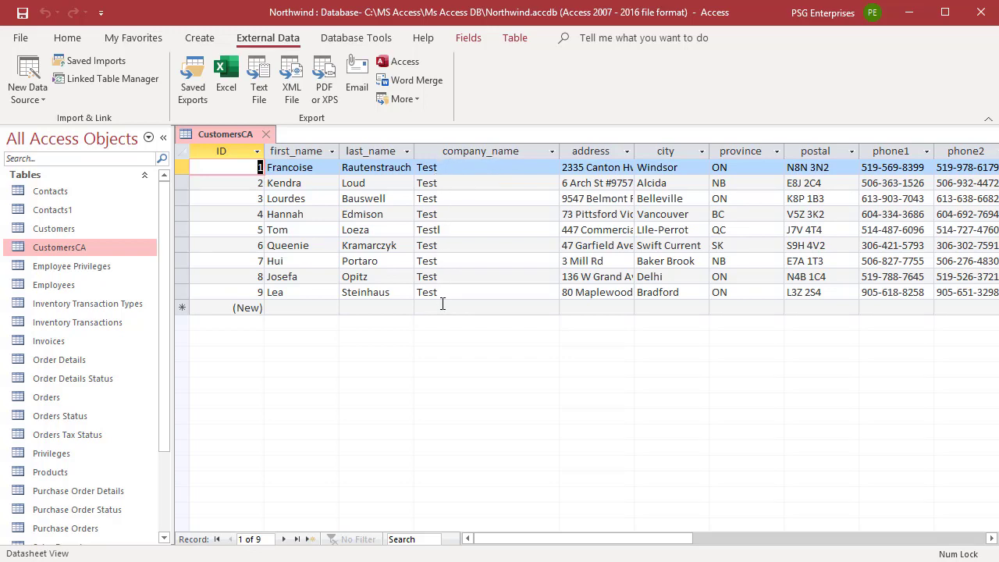
click(261, 134)
Step: Close the Northwind database and open the Import CustomersCA Excel File task in Outlook
click(17, 39)
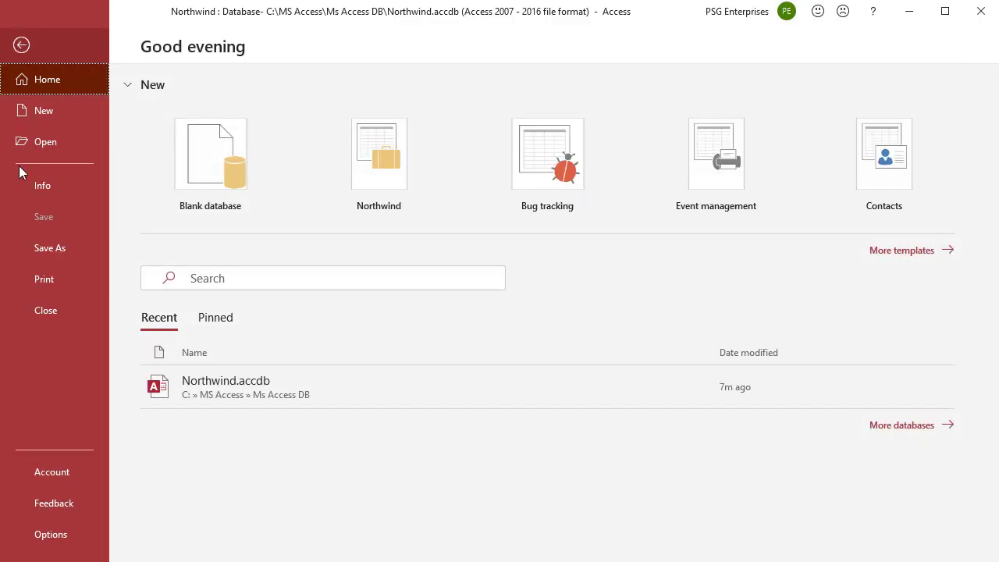
click(54, 312)
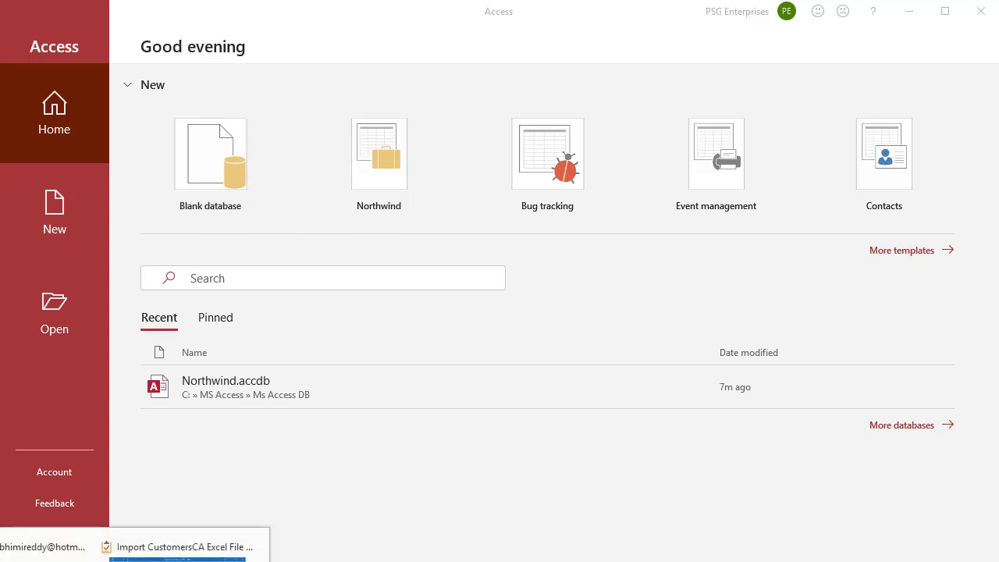
click(179, 546)
mouse_move(291, 232)
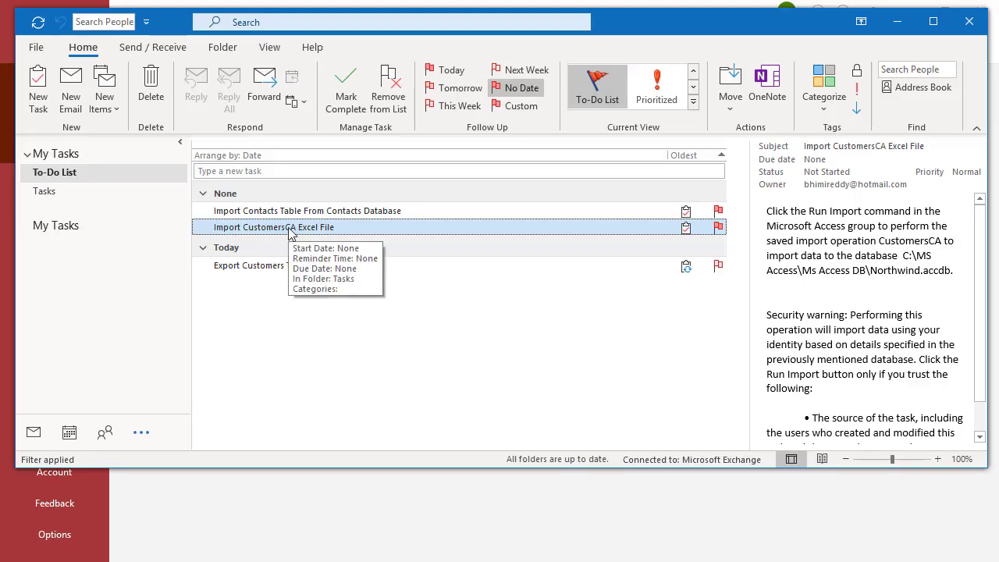
double_click(290, 227)
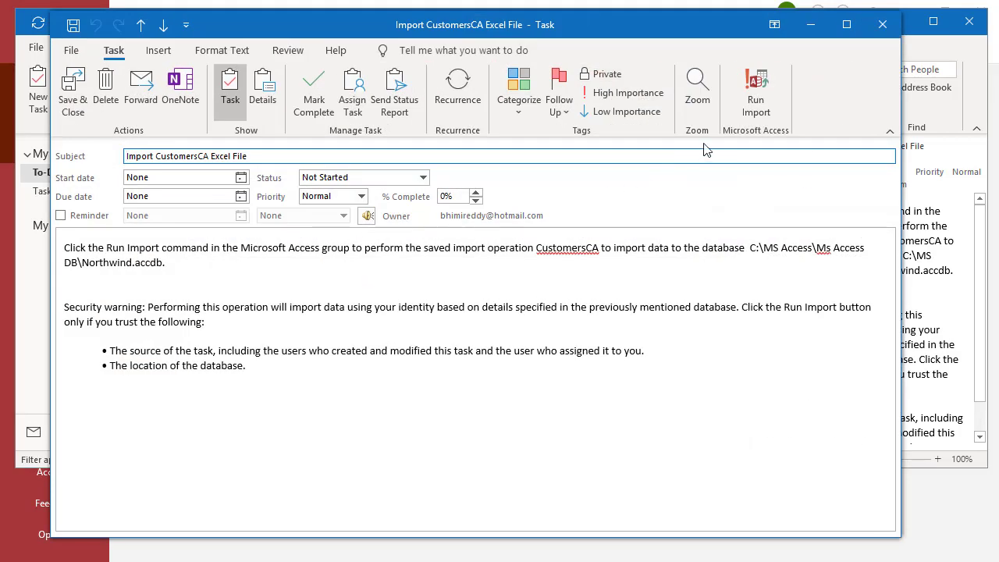
Step: Run the saved CustomersCA import from the task, confirm it, then close the task and minimize Outlook
click(754, 111)
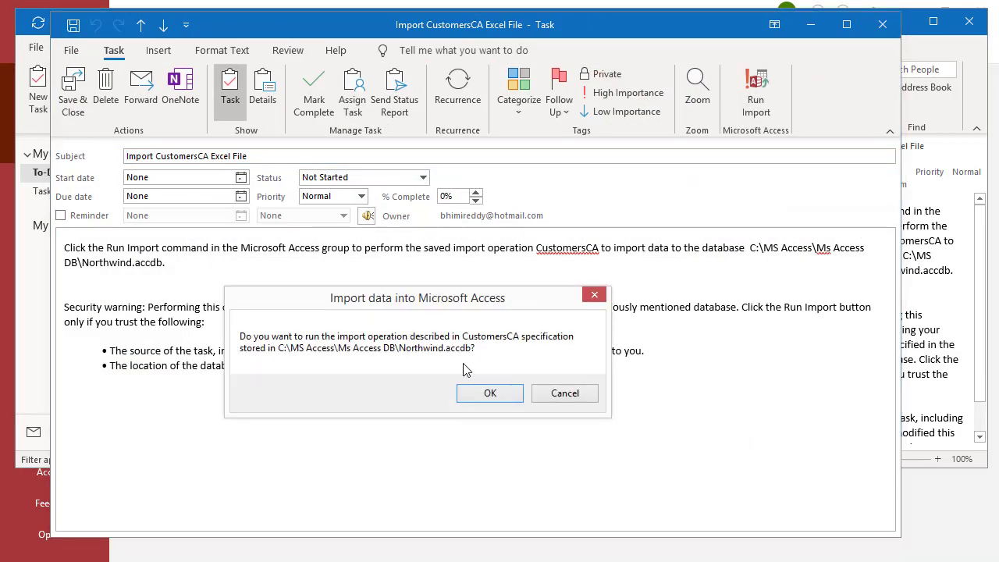
click(488, 395)
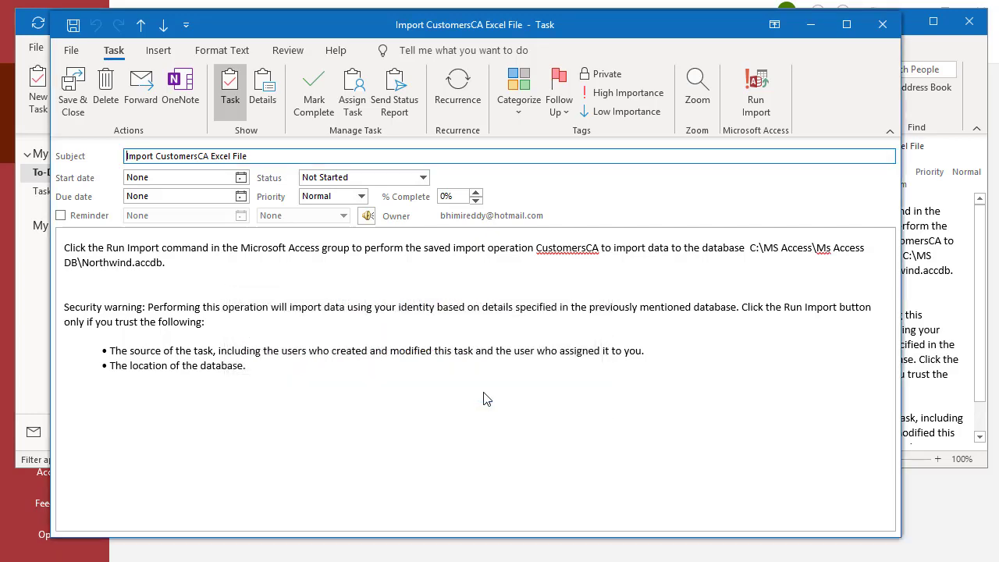
click(882, 24)
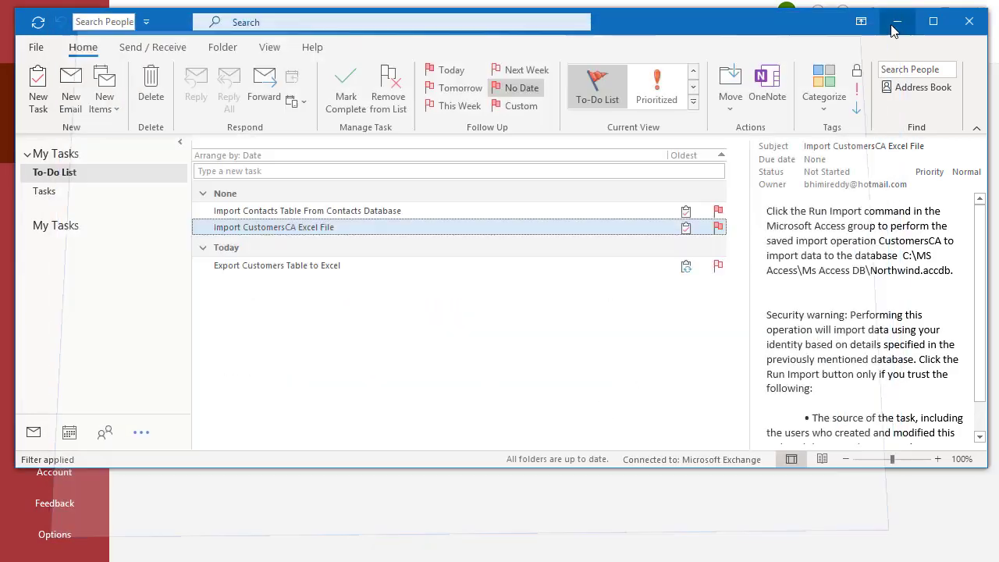
click(895, 25)
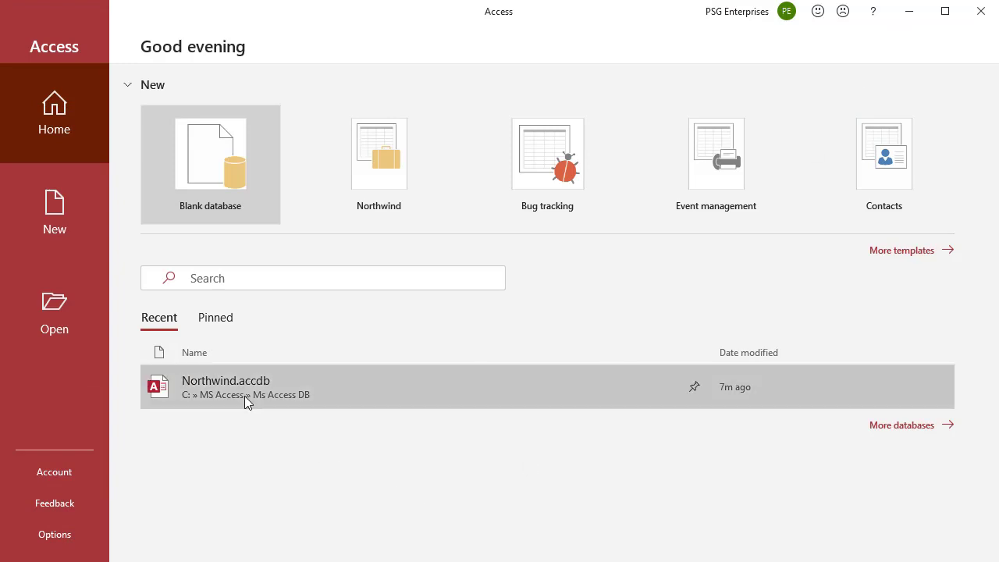
Step: Reopen Northwind.accdb in Access and look through the imported records in the CustomersCA table
click(243, 389)
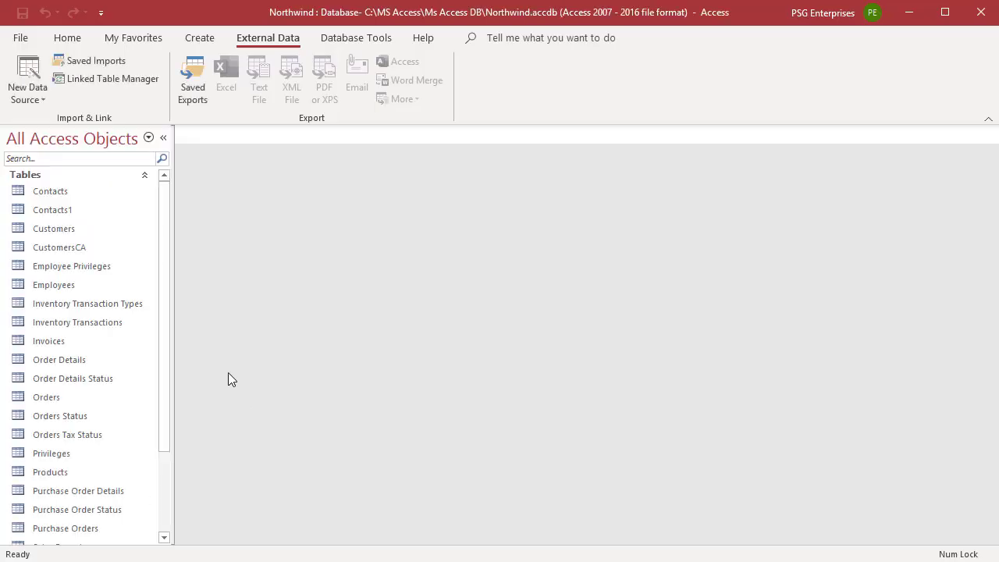
double_click(81, 248)
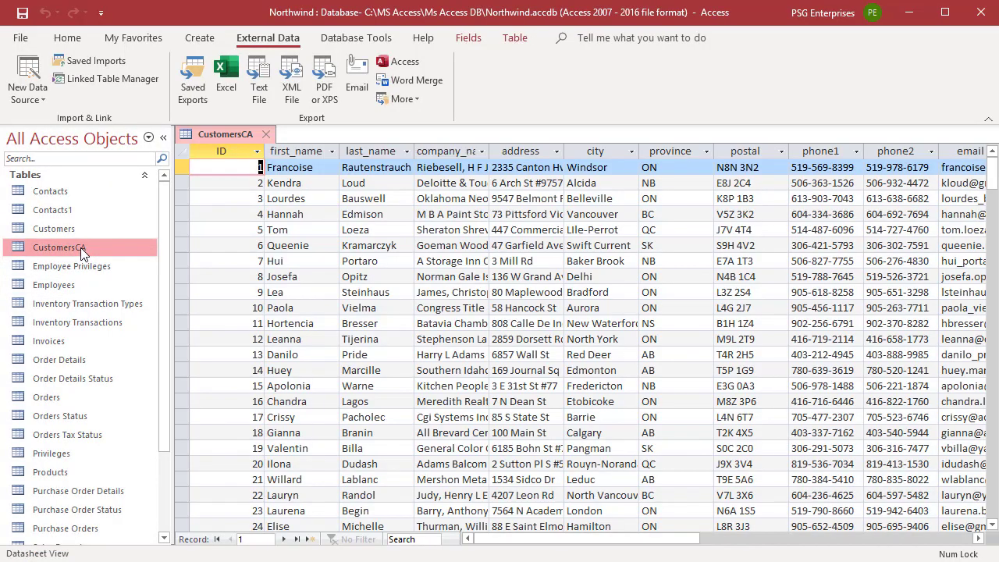
scroll(458, 386, down, 14)
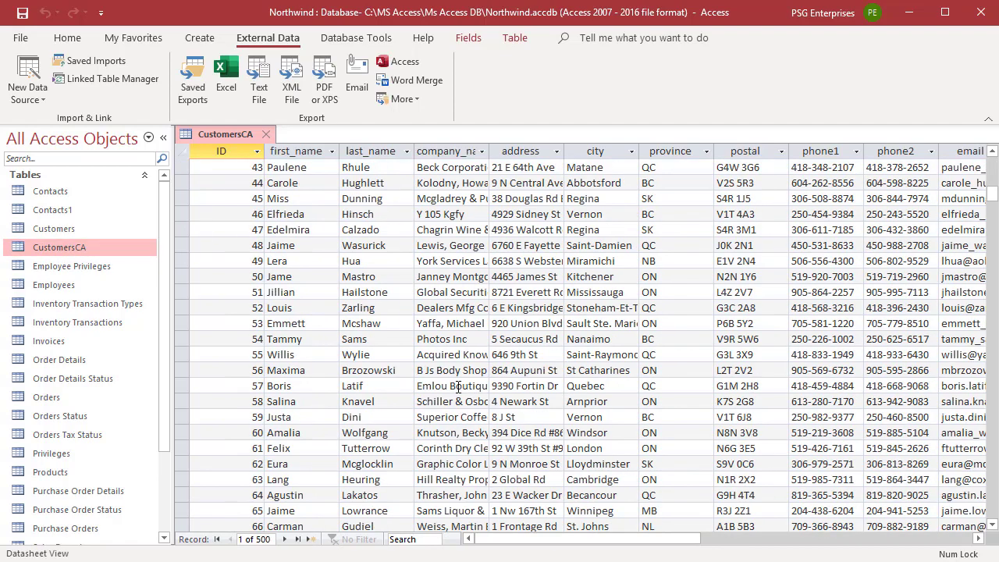
scroll(458, 385, up, 8)
scroll(458, 386, up, 6)
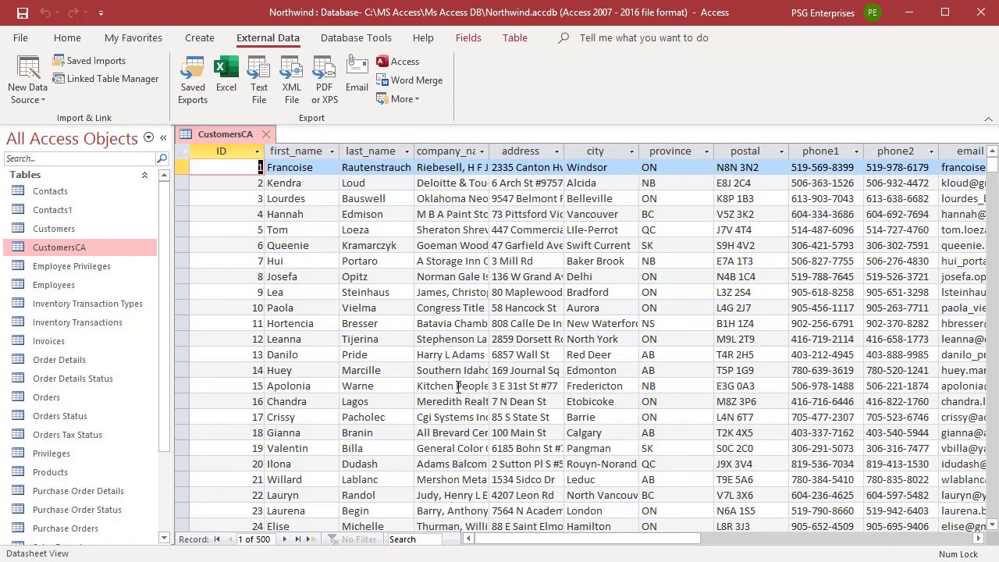